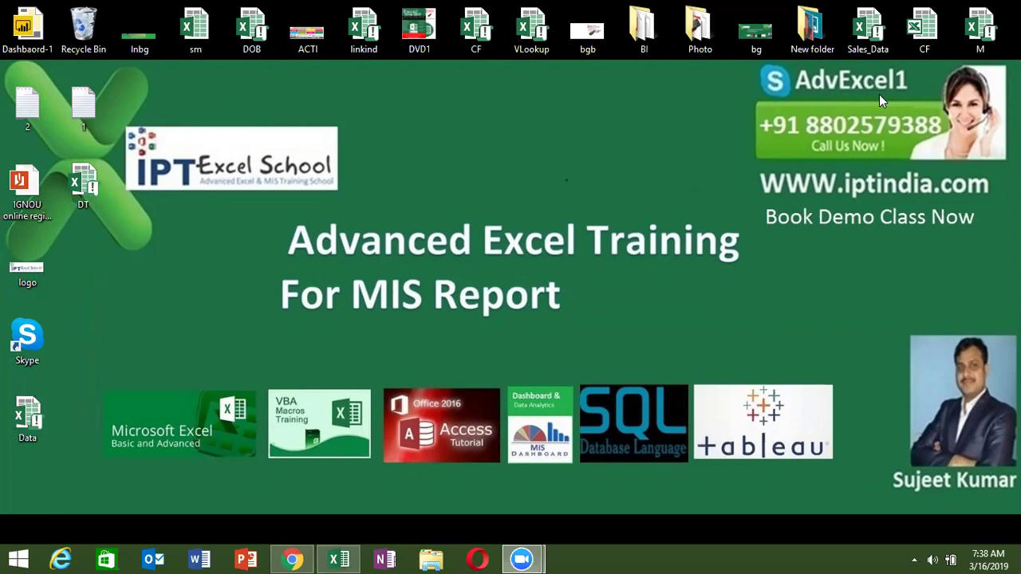
- Bring the Agile Gantt chart1 workbook window to the front in Excel
click(339, 559)
mouse_move(1012, 191)
mouse_down()
mouse_move(1013, 327)
mouse_move(1012, 191)
mouse_up()
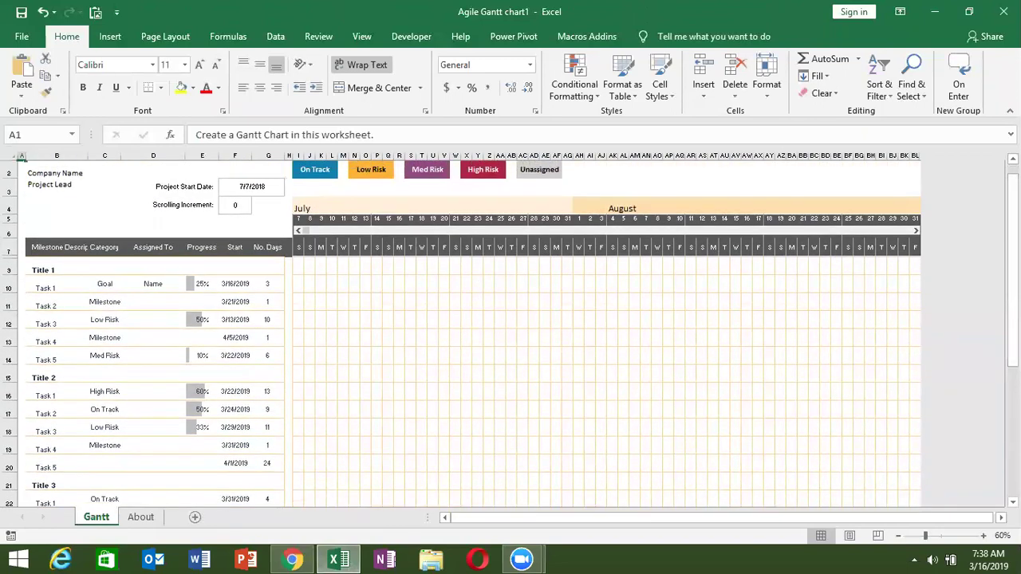
drag(1013, 191, 1012, 171)
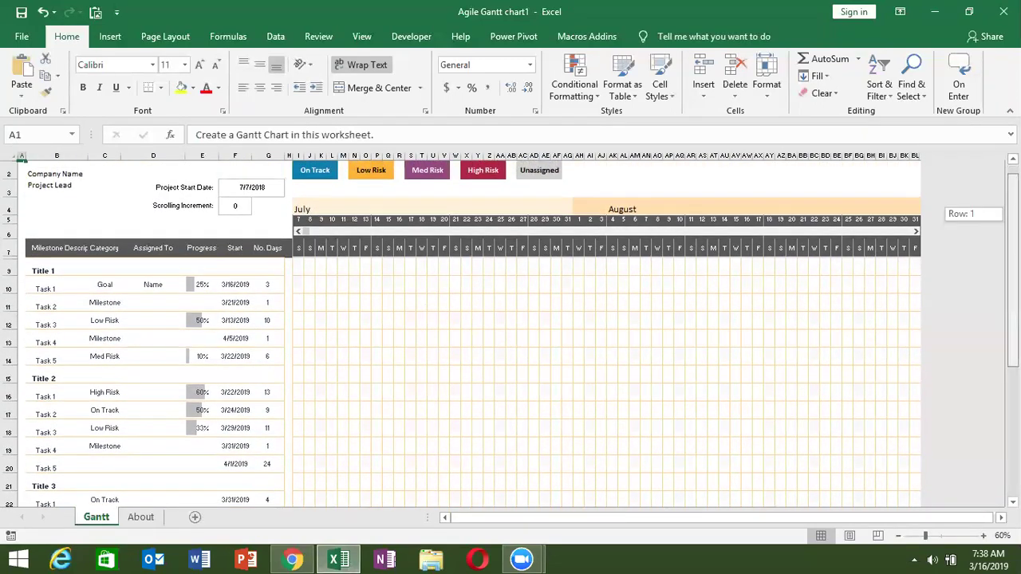
click(939, 18)
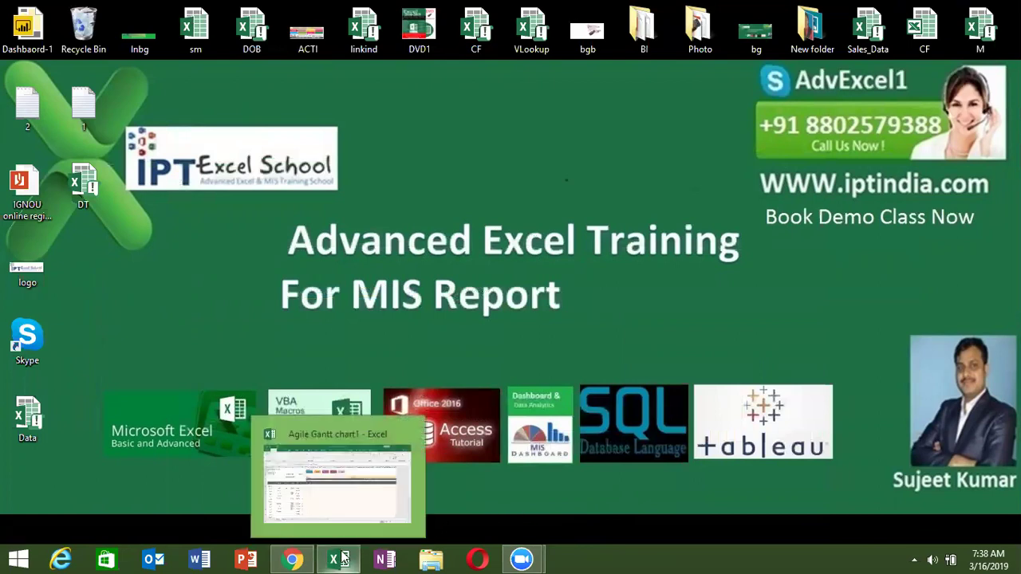
click(343, 560)
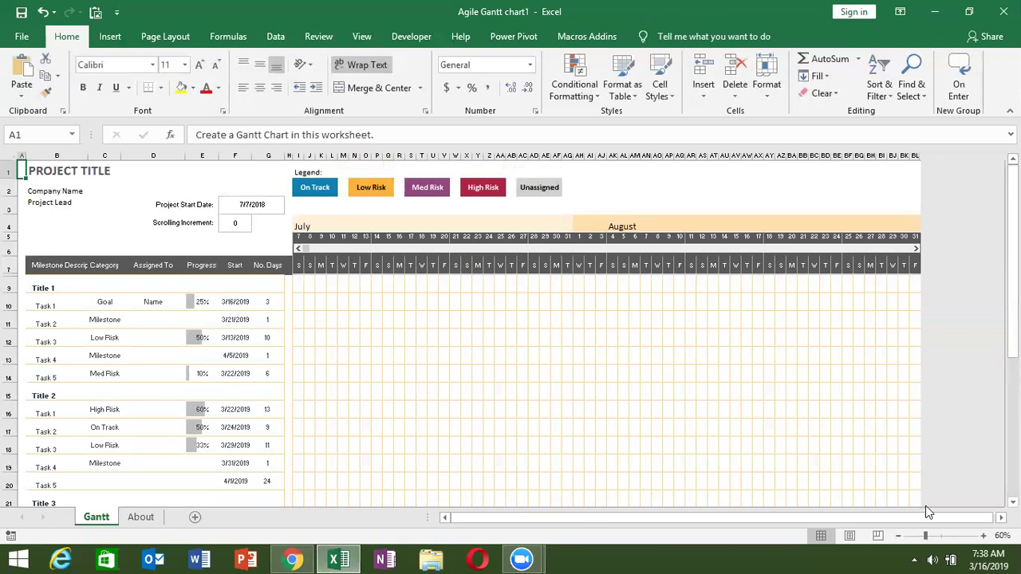
- Scroll the Gantt sheet, select column BL then cell BG2, and add a blank Sheet1
drag(1011, 239, 1011, 375)
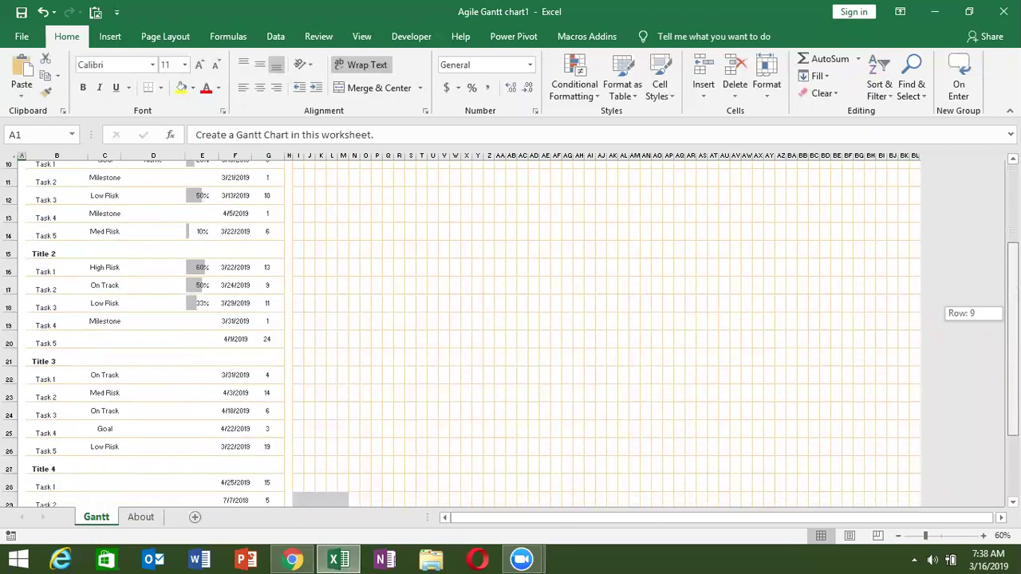
drag(1011, 312, 1012, 172)
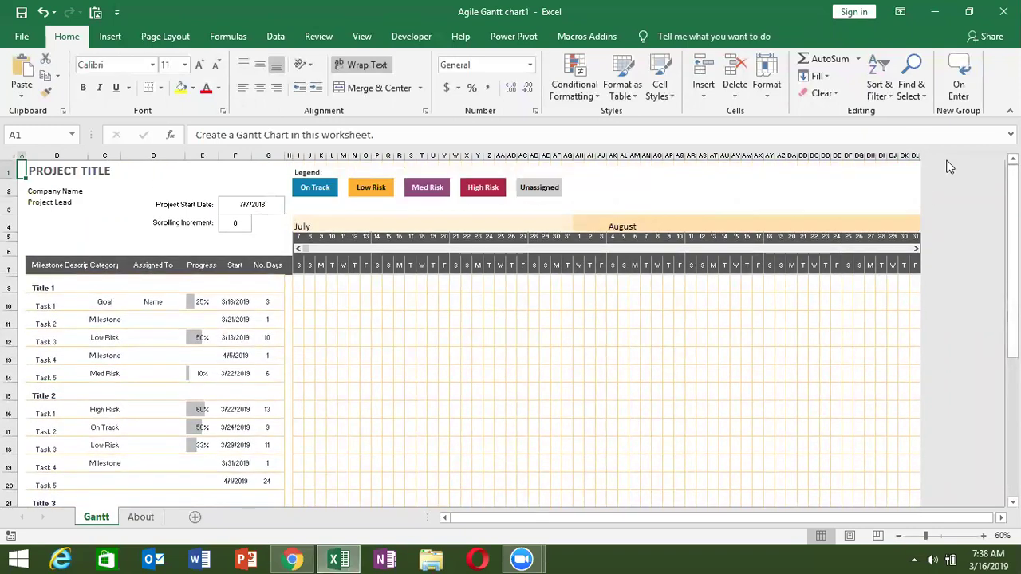
drag(1011, 255, 1011, 391)
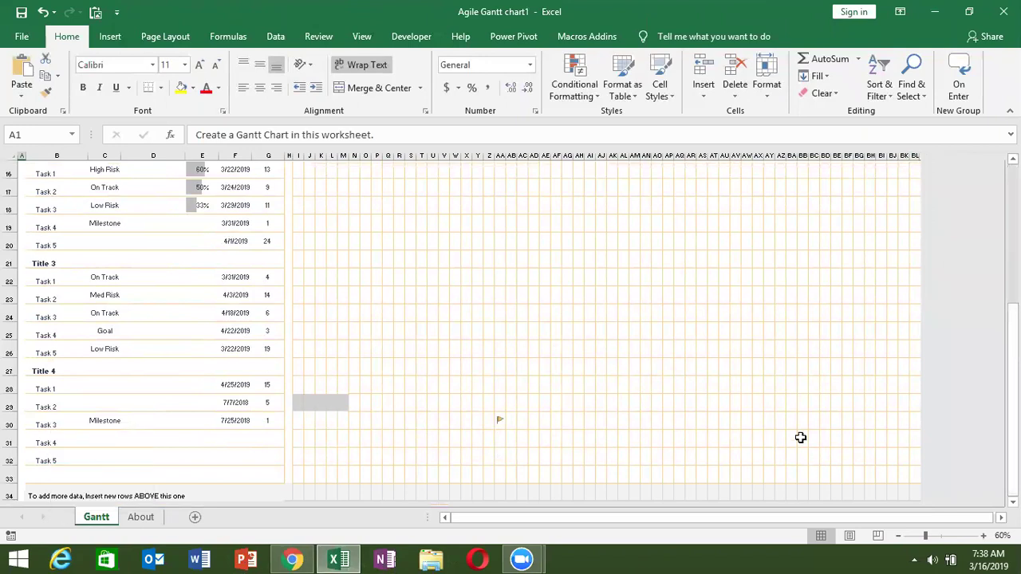
mouse_move(1013, 398)
mouse_down()
mouse_move(1012, 254)
mouse_move(937, 191)
mouse_up()
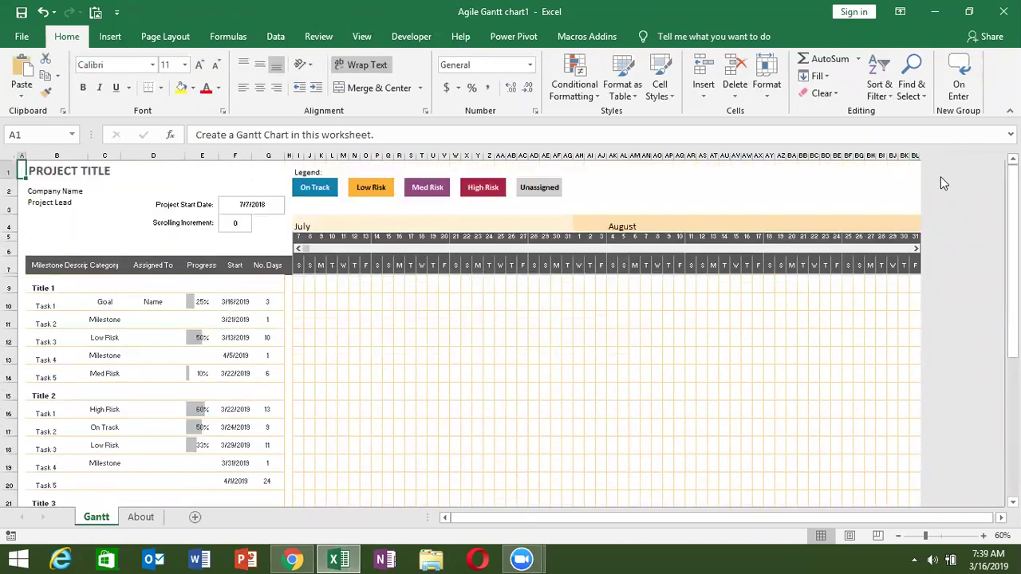
click(915, 155)
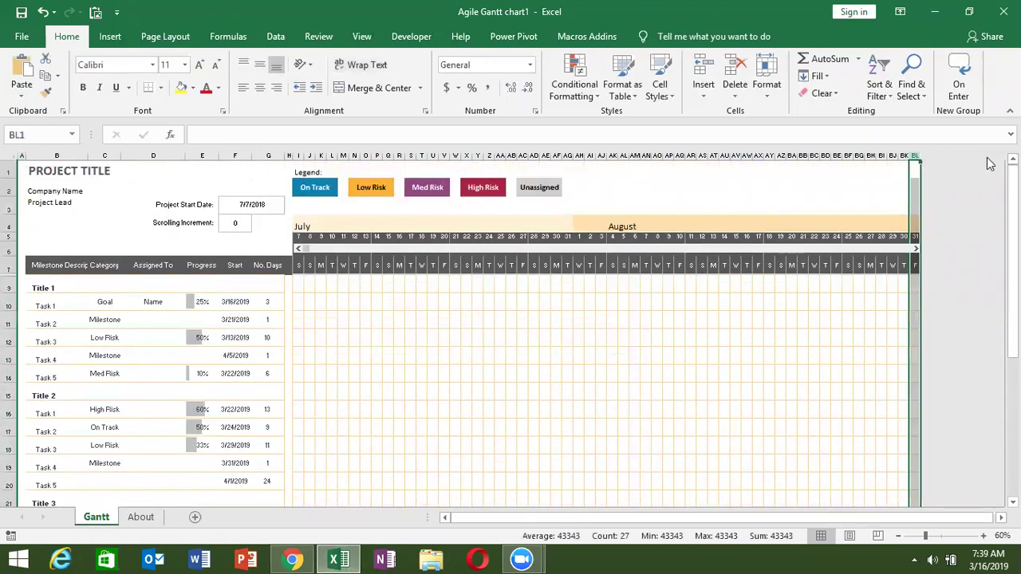
click(857, 187)
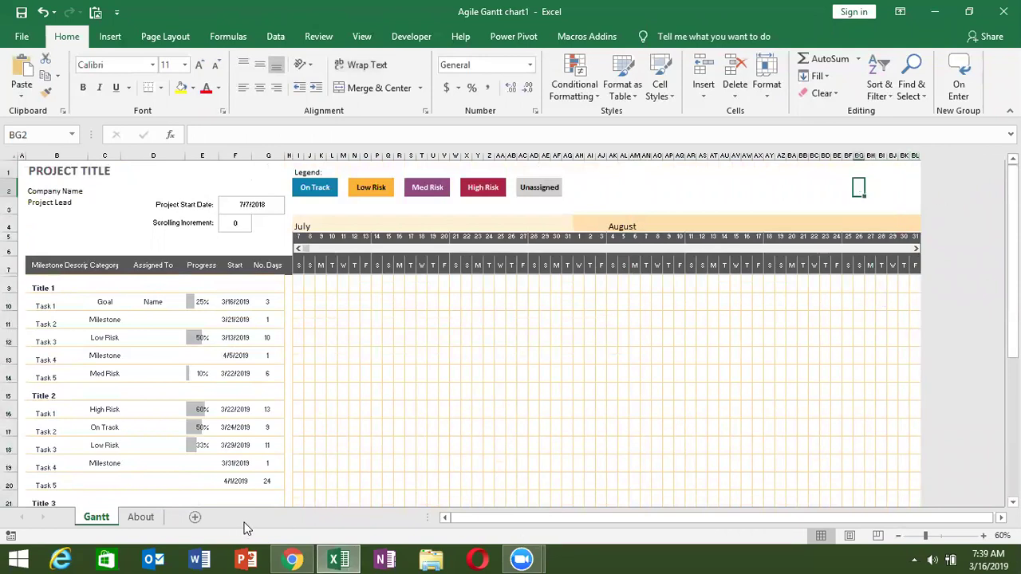
click(193, 517)
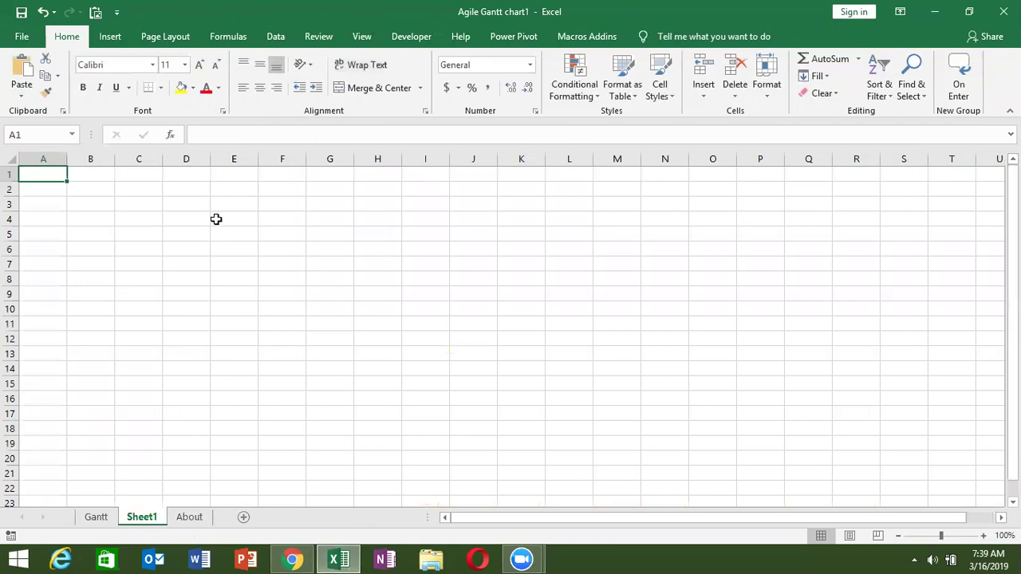
- Hide column D on Sheet1
click(188, 158)
right_click(188, 158)
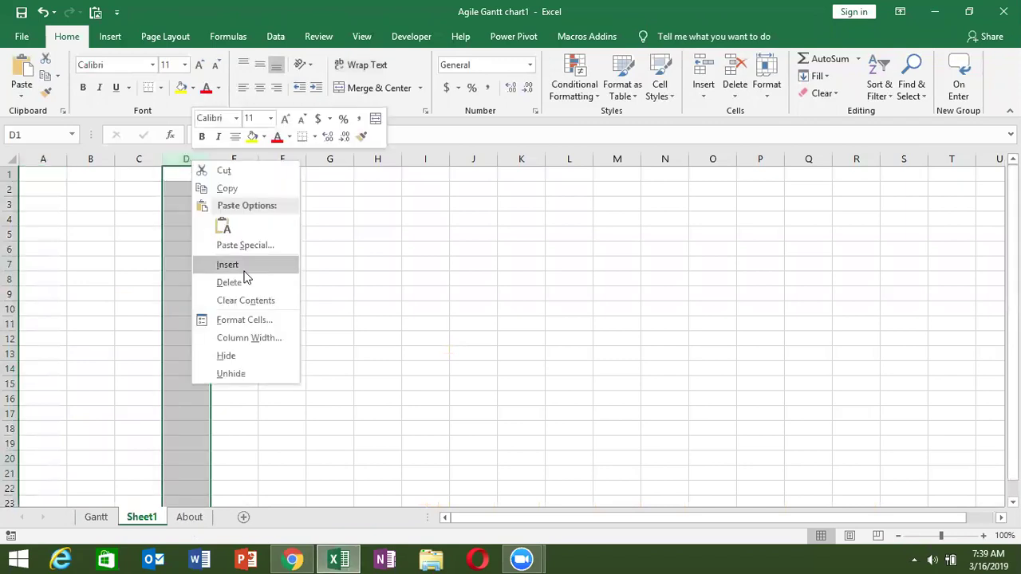
click(237, 356)
click(260, 243)
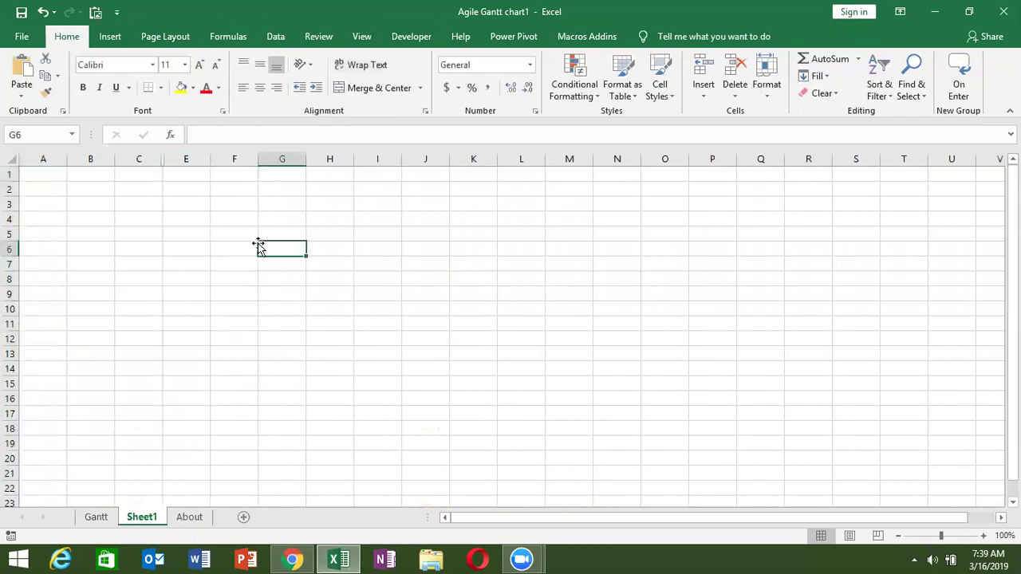
- Unhide column D by selecting columns C to E, then return to the Gantt sheet
click(134, 160)
drag(134, 160, 178, 160)
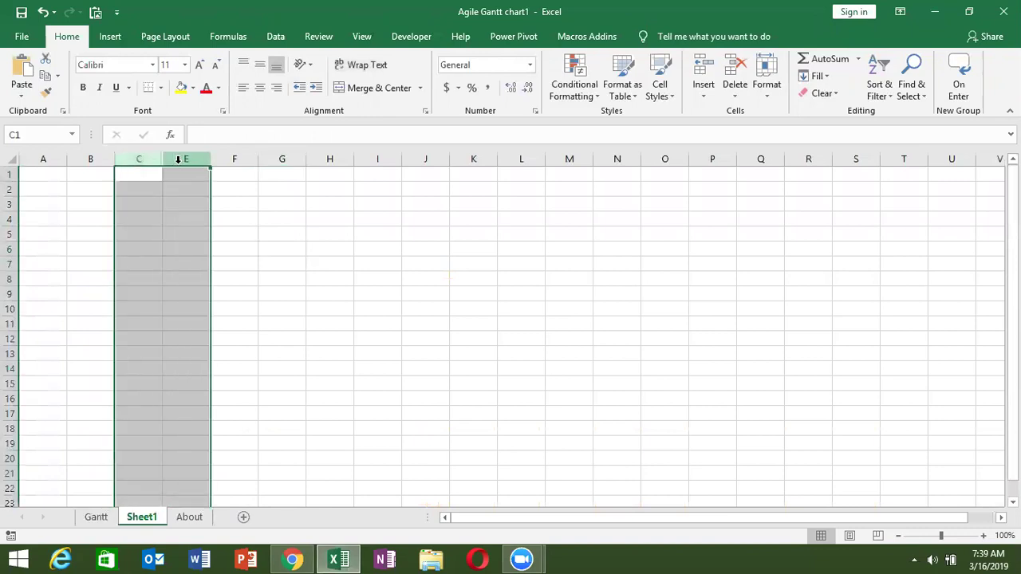
right_click(182, 160)
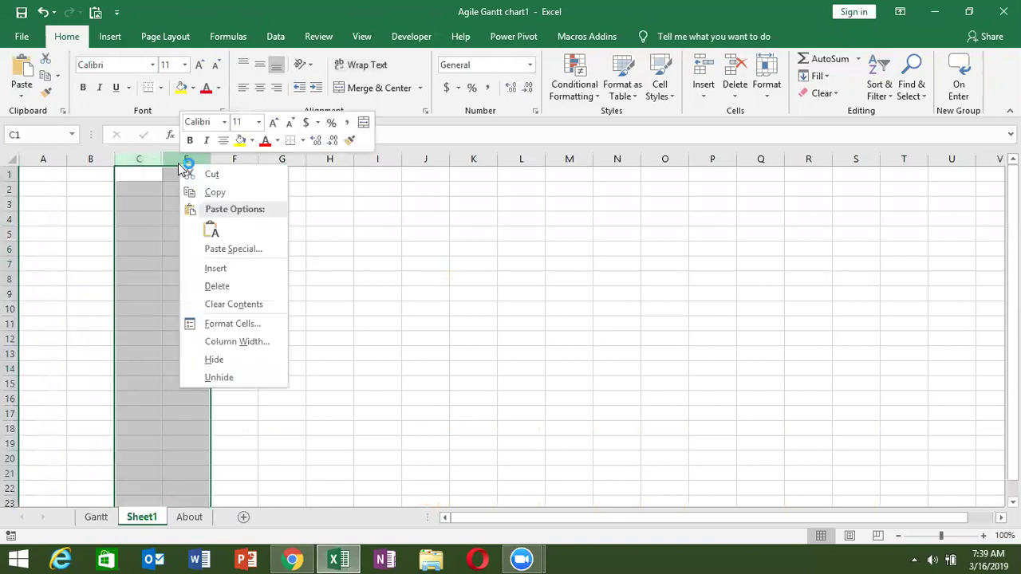
click(234, 378)
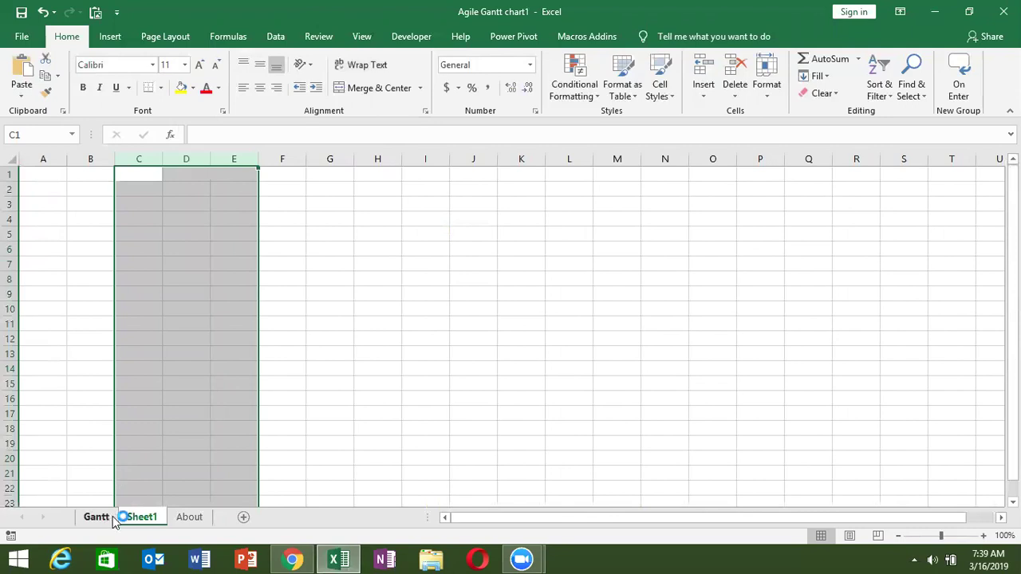
click(103, 517)
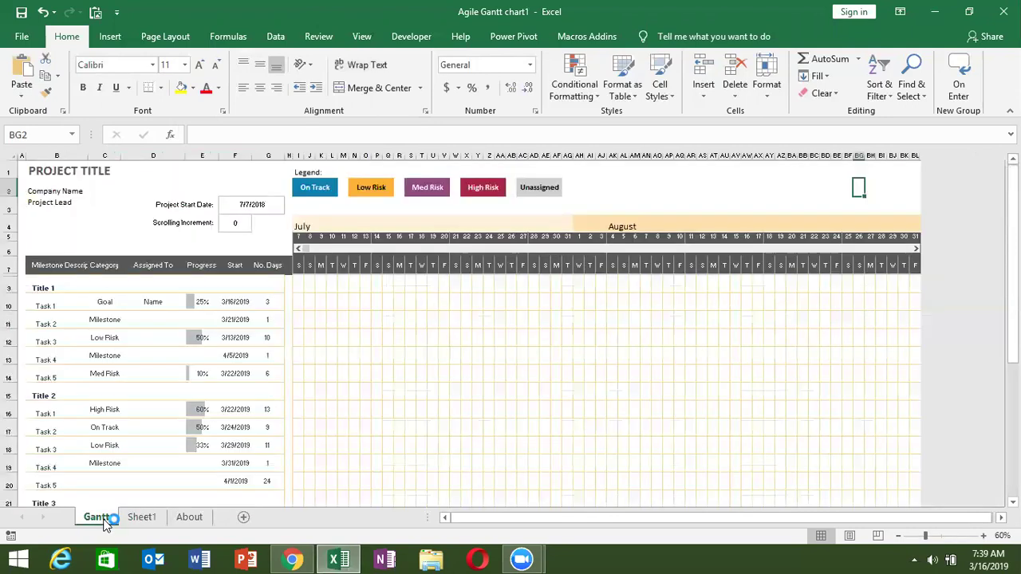
- Try unhiding the columns after BL and inspect cell BG12's formula
click(915, 155)
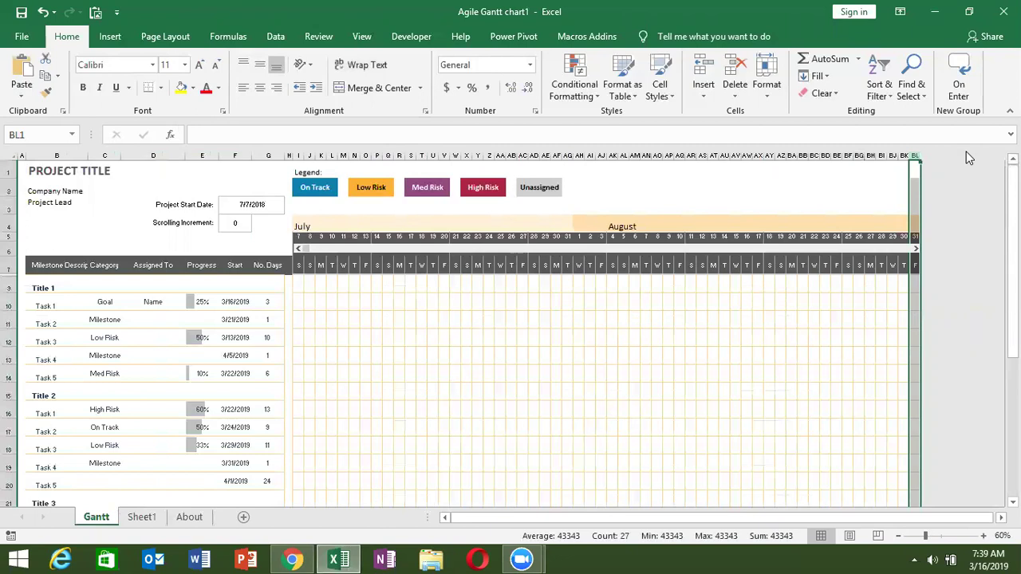
right_click(914, 156)
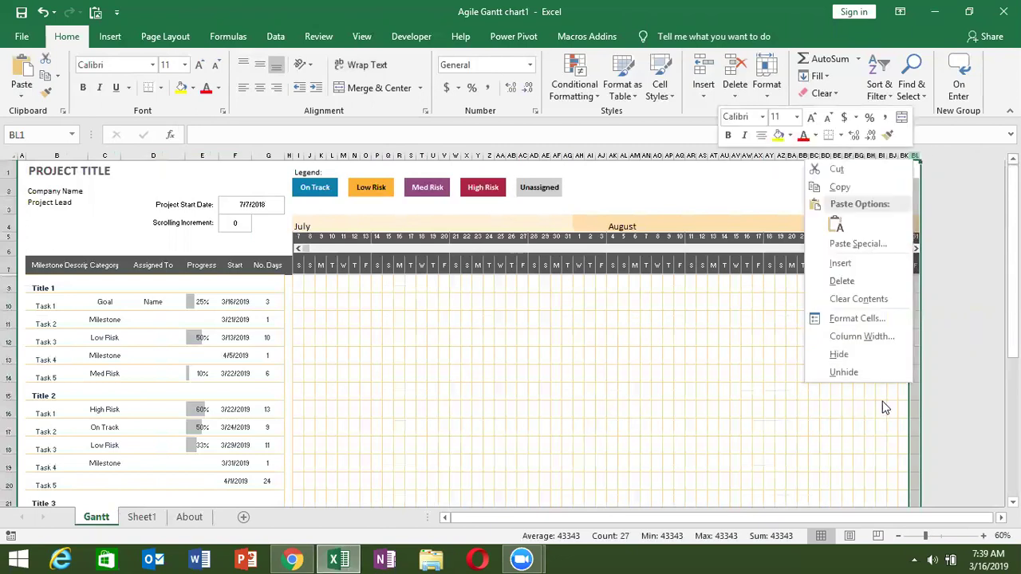
click(868, 372)
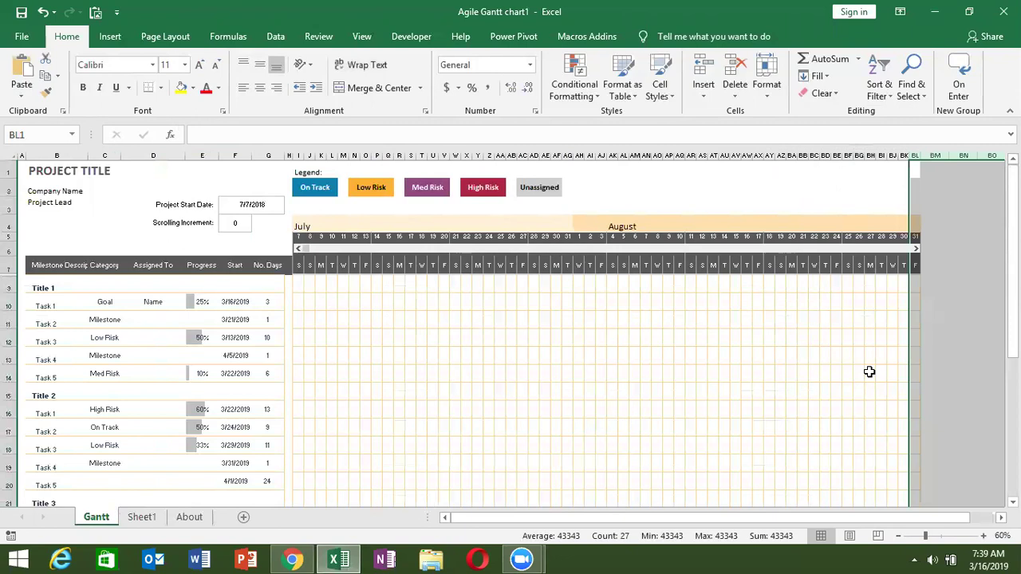
click(859, 338)
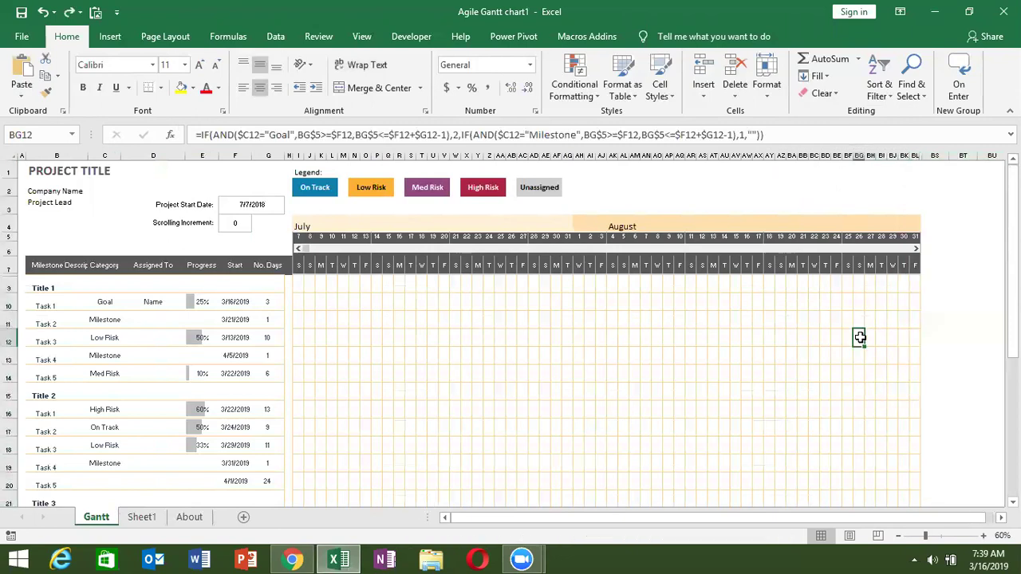
- Select columns from BS to the sheet's last column and unhide them
key(ctrl+Page_Down)
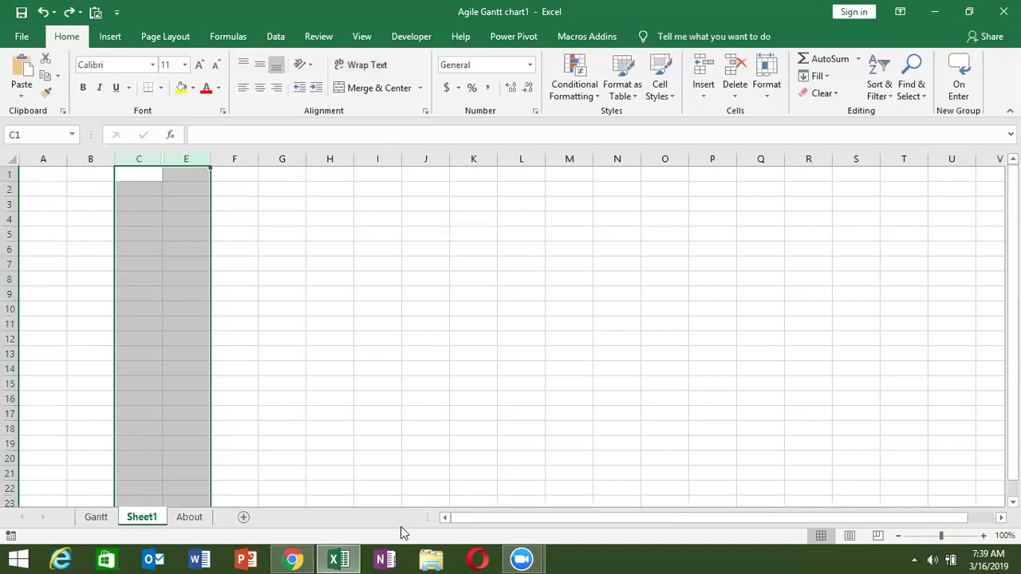
click(108, 518)
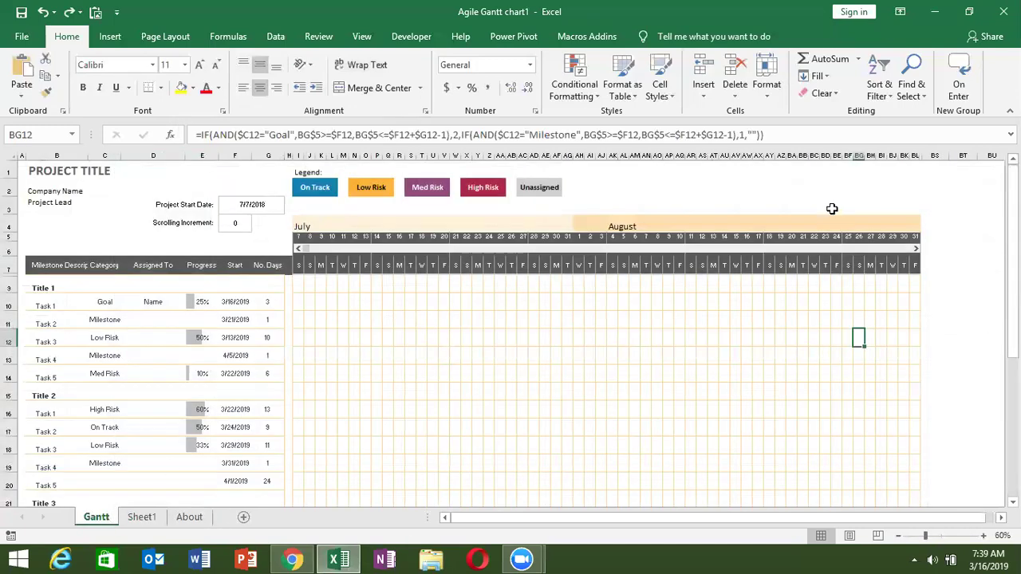
click(931, 153)
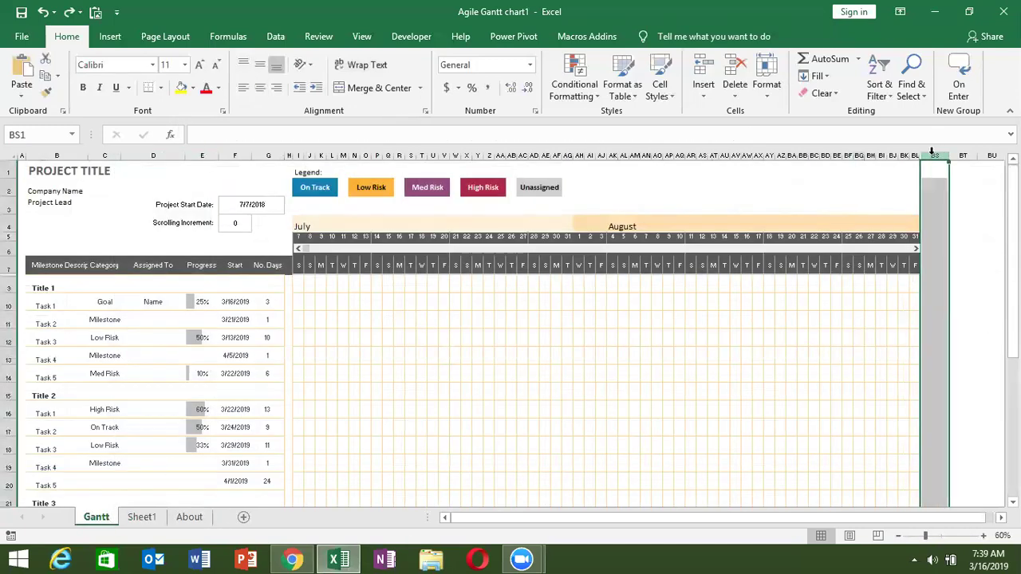
key(ctrl+shift+Right)
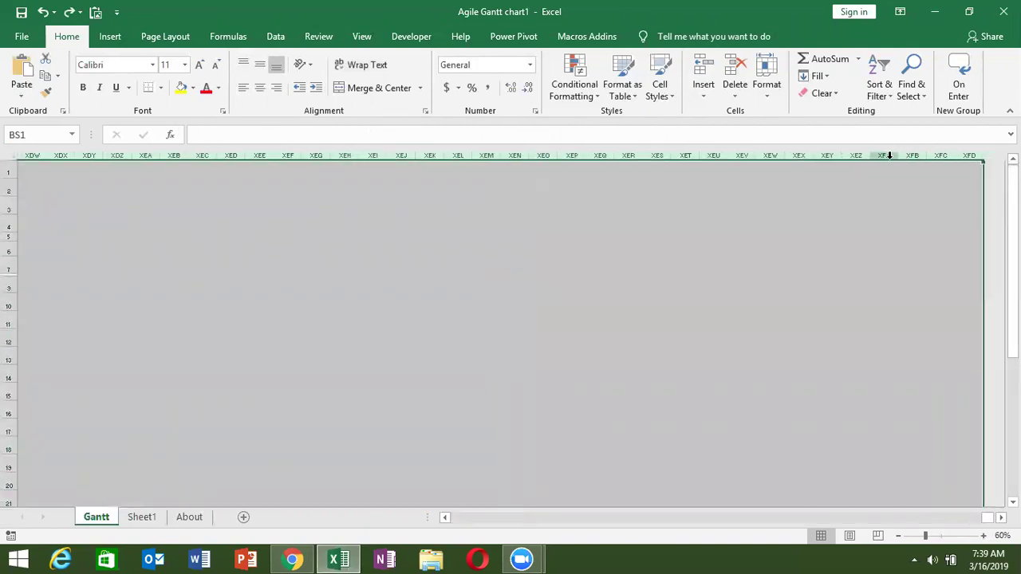
right_click(889, 154)
click(887, 372)
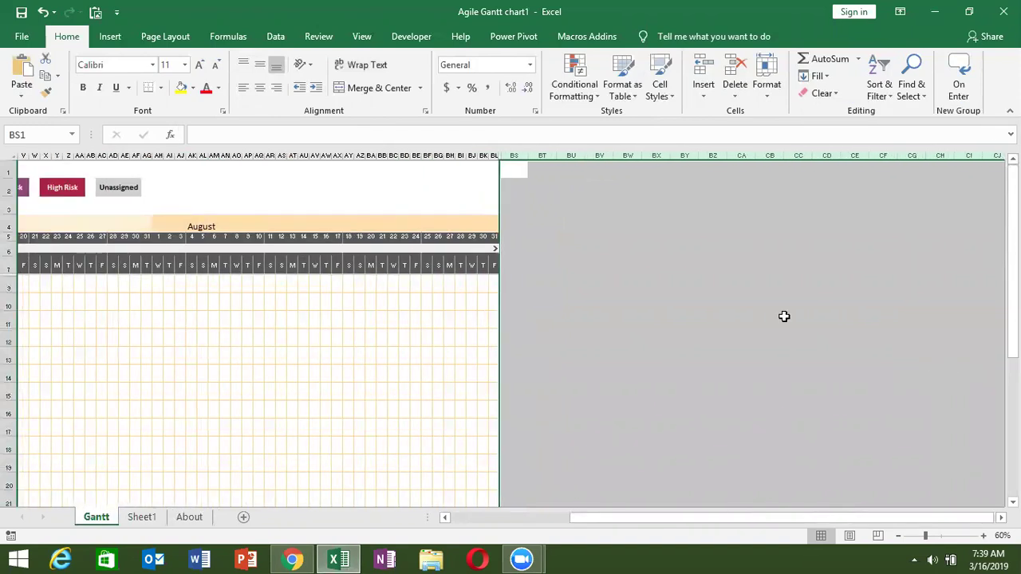
- Hide all columns beyond the Gantt timeline to the right of BL
right_click(550, 154)
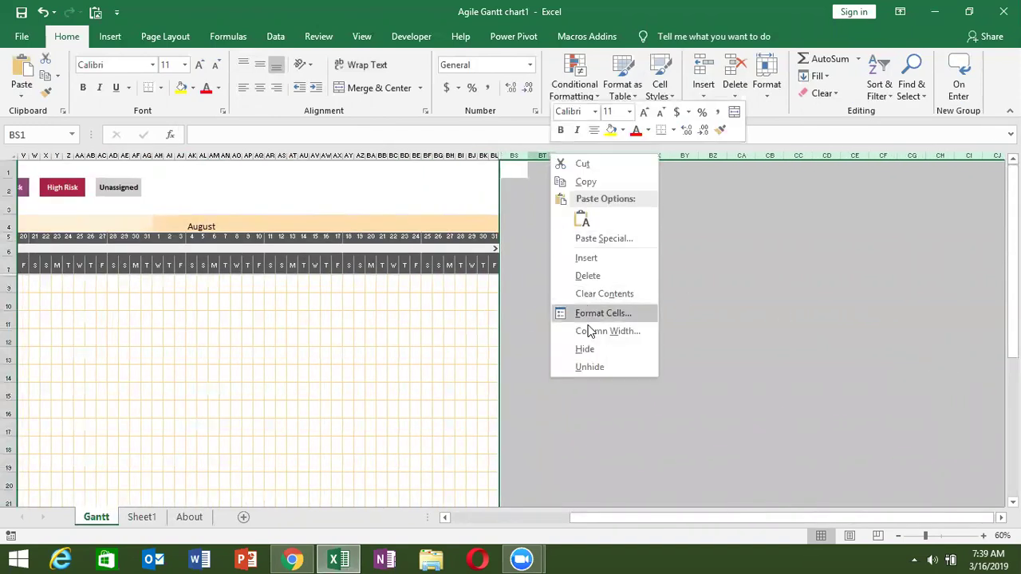
click(586, 349)
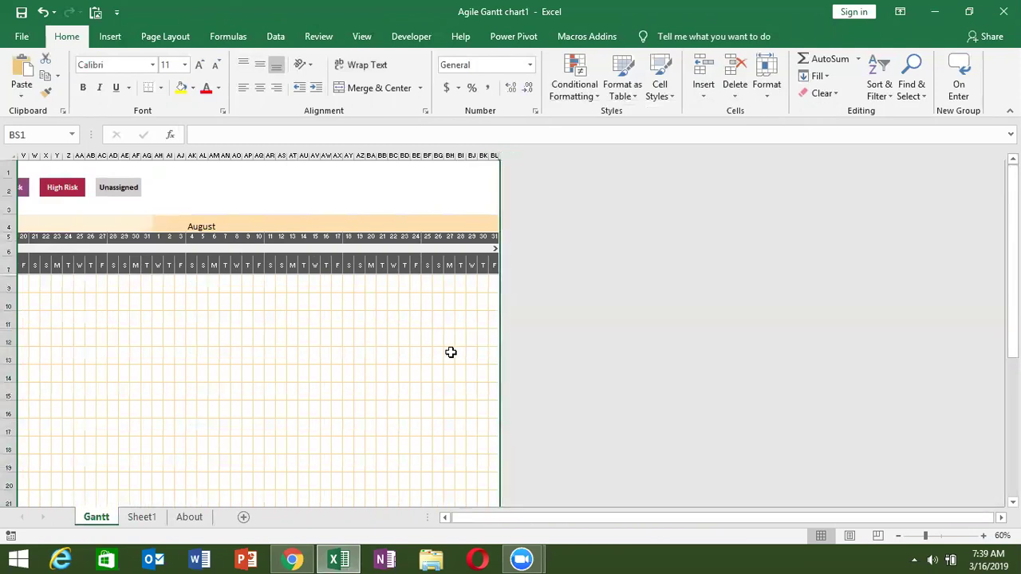
click(451, 352)
- Review column BL's right-click options twice without making changes
click(492, 155)
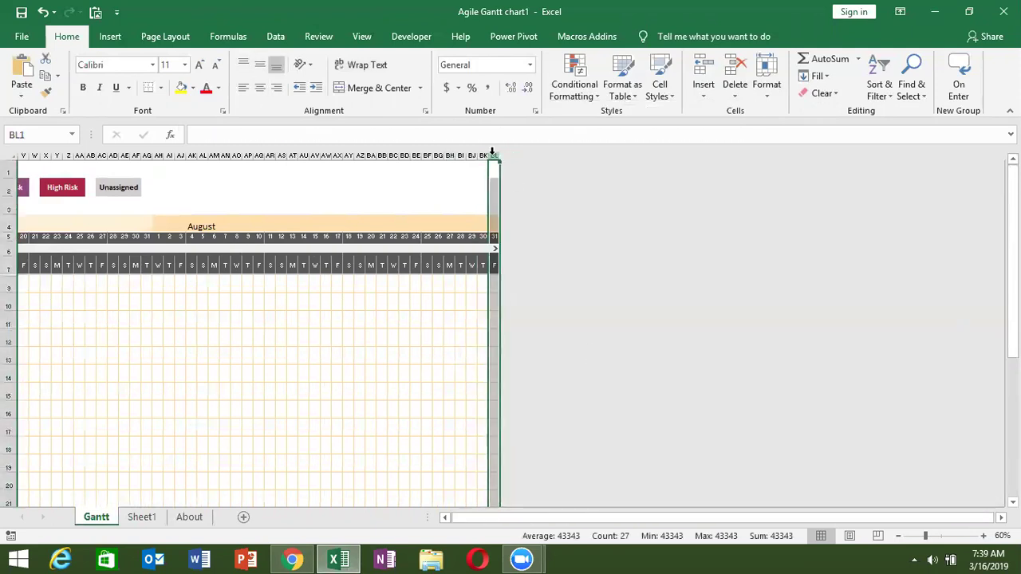
right_click(493, 155)
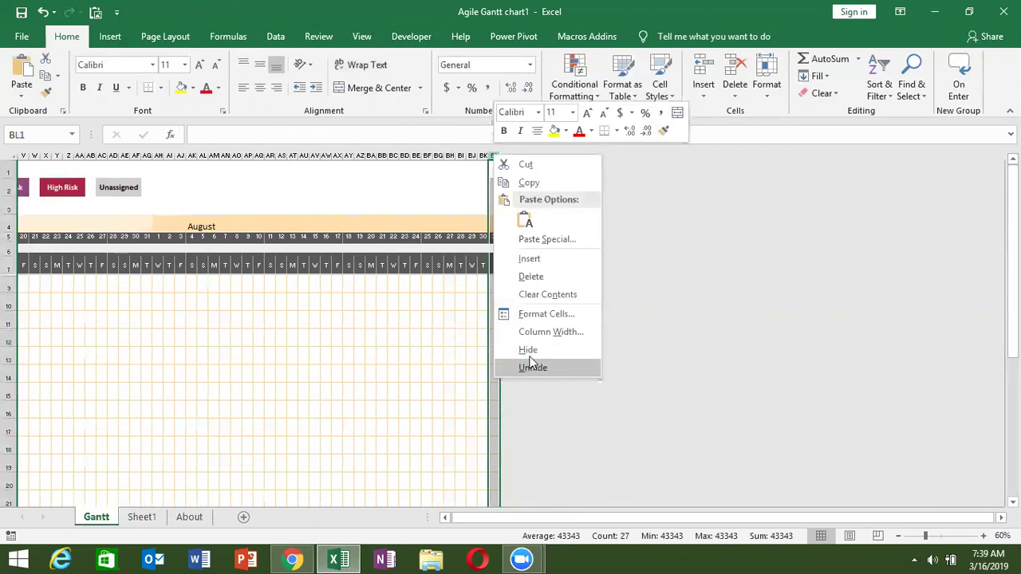
key(Escape)
click(460, 188)
click(492, 155)
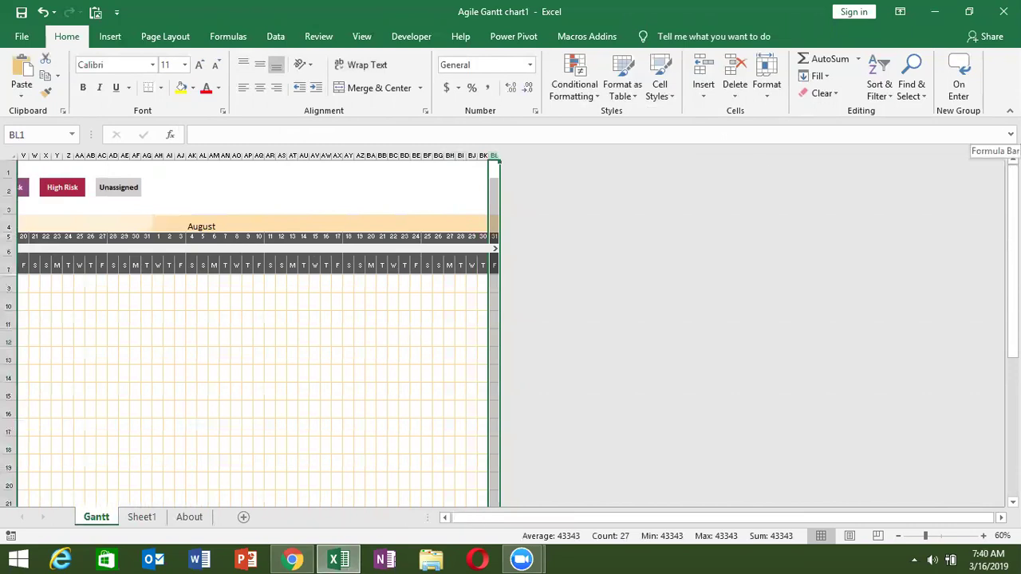
right_click(496, 174)
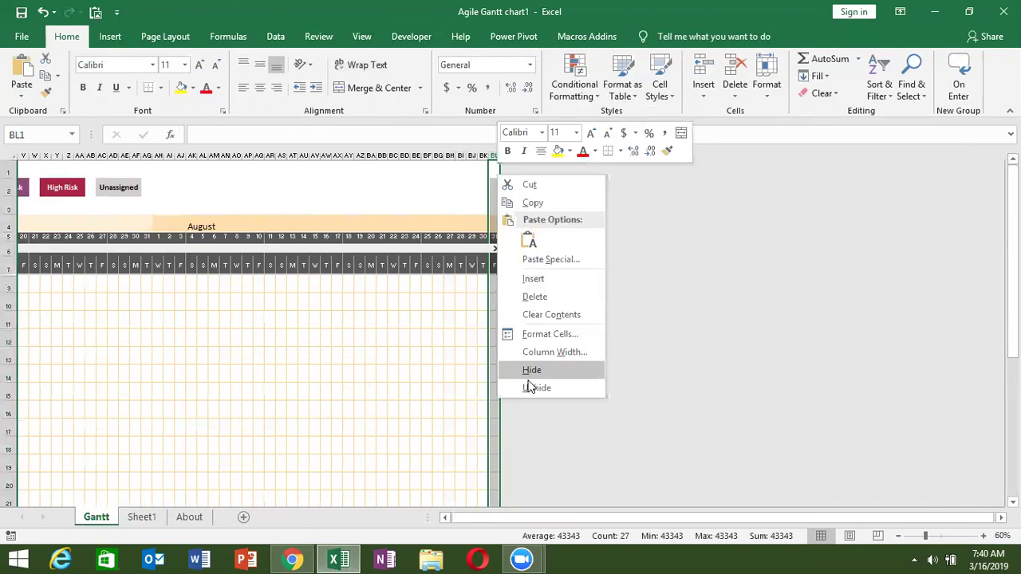
click(378, 349)
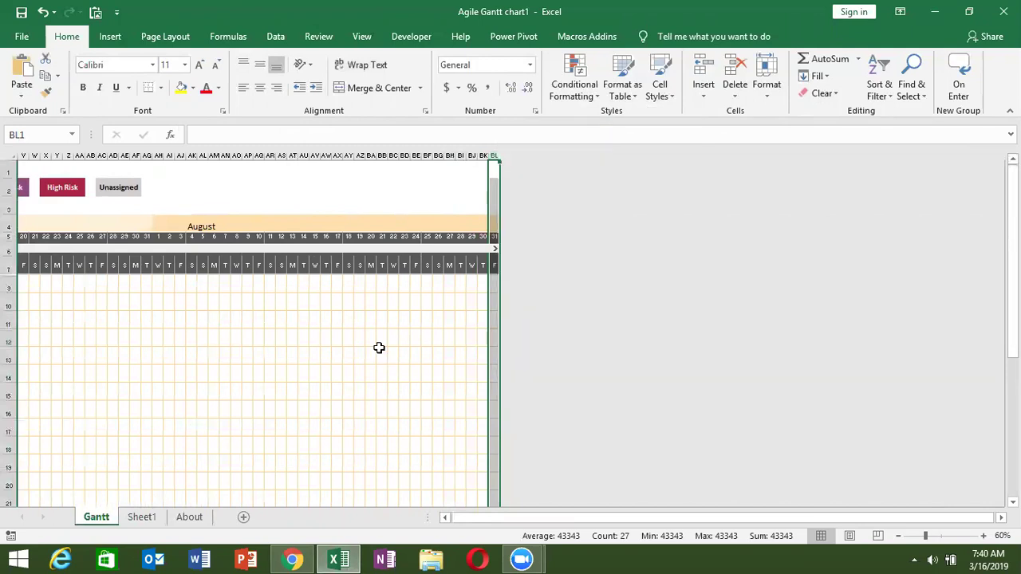
click(338, 409)
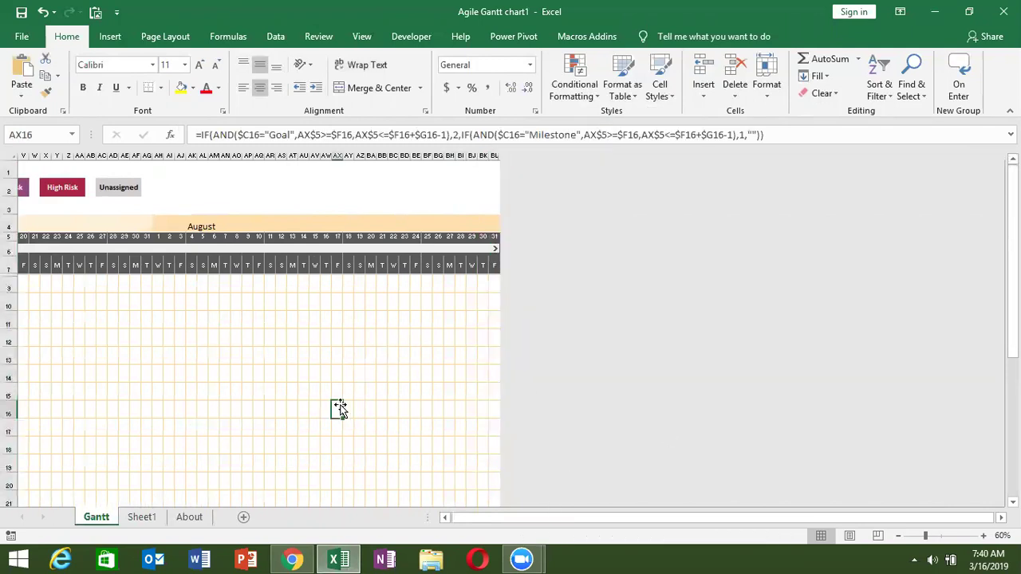
- Select the entire sheet and unhide all hidden columns beyond BL and row 8
click(10, 153)
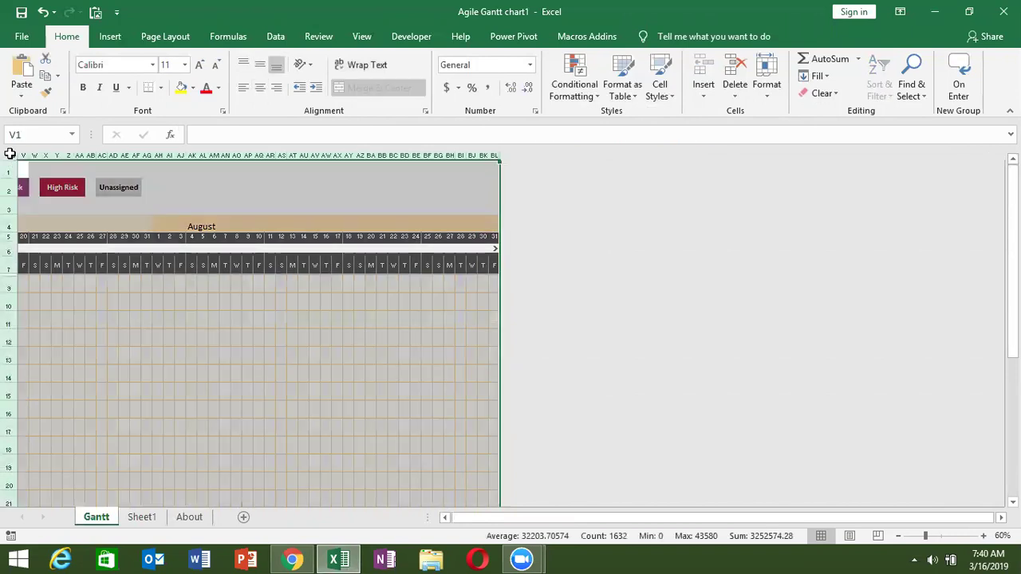
right_click(56, 155)
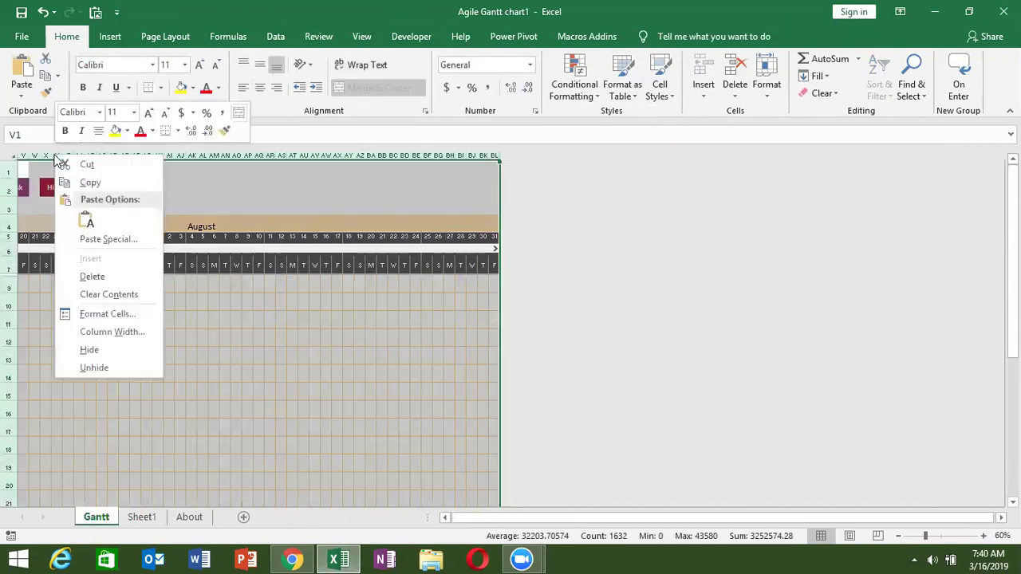
click(97, 369)
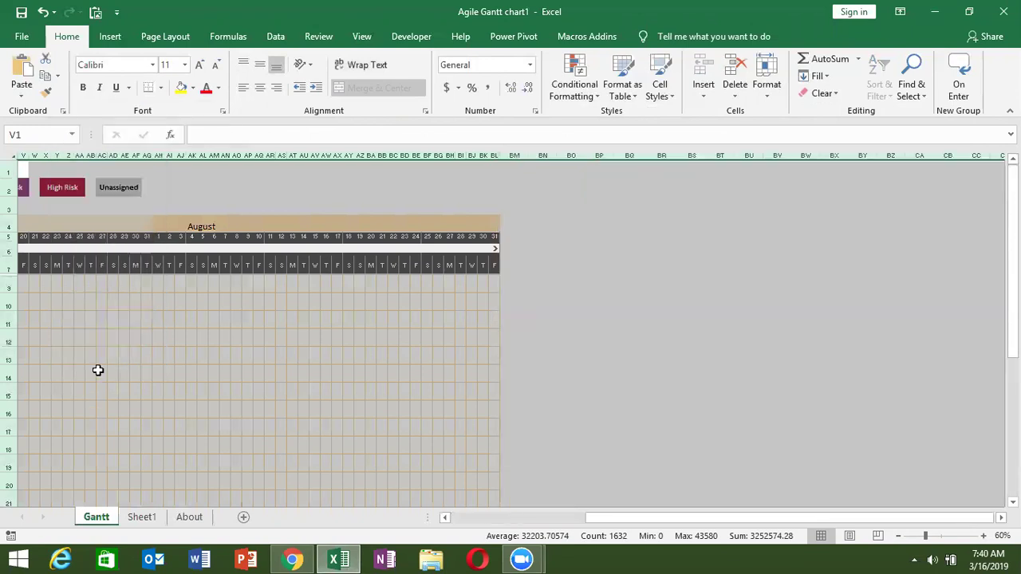
right_click(11, 352)
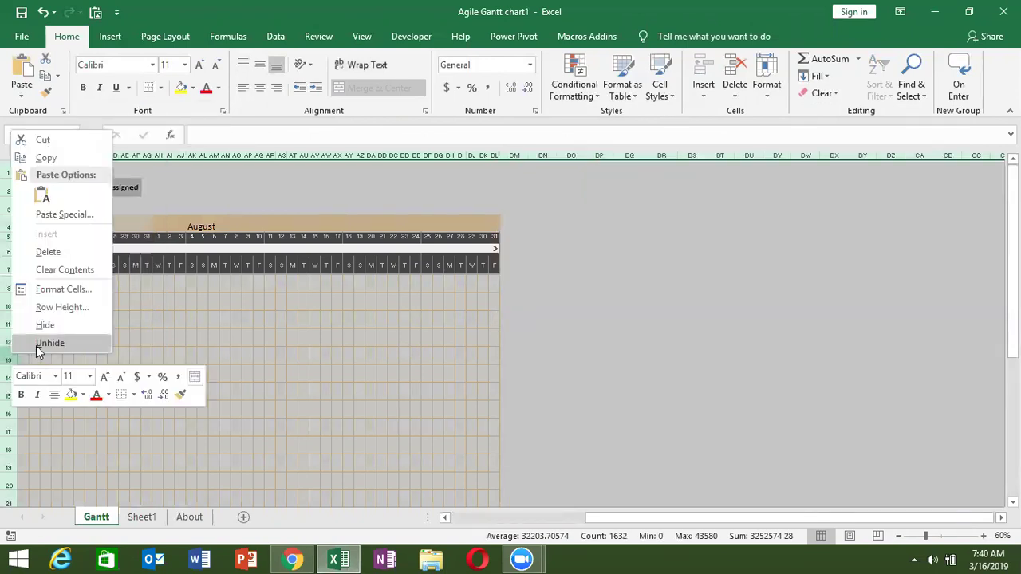
click(39, 342)
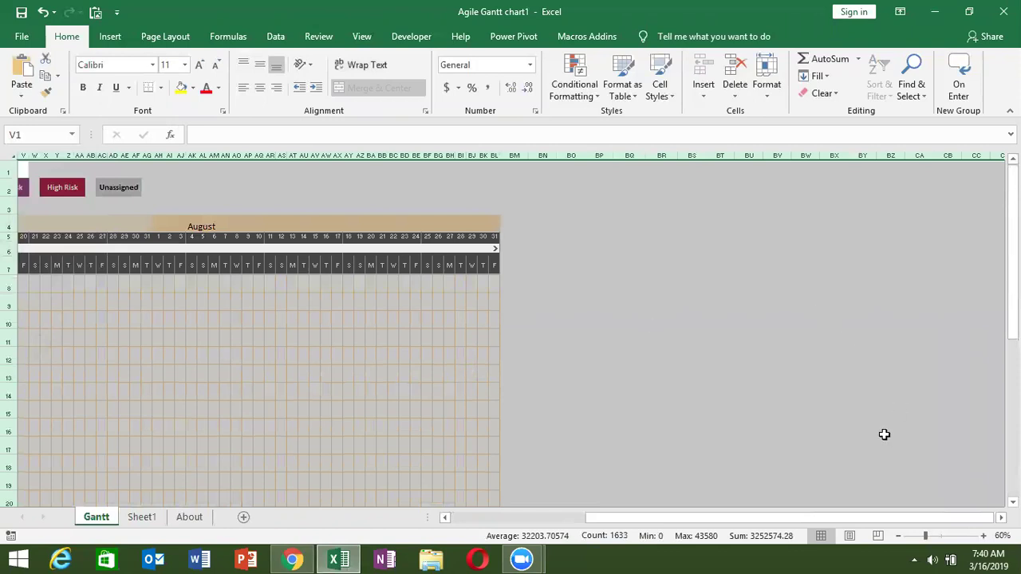
drag(829, 516, 693, 516)
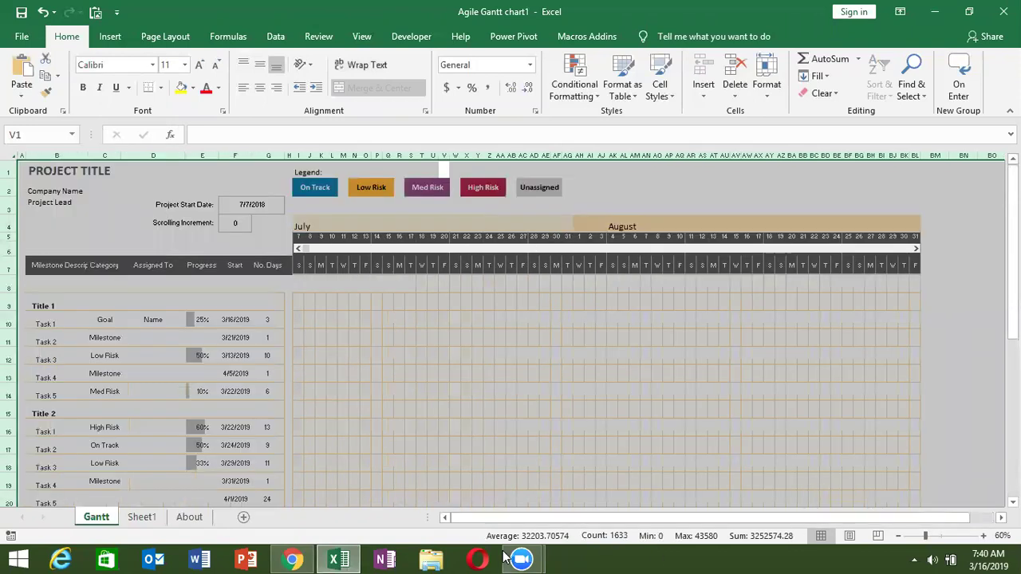
- Scroll through the Gantt sheet, then minimise Excel with Windows+D
click(801, 393)
drag(1012, 326, 1012, 333)
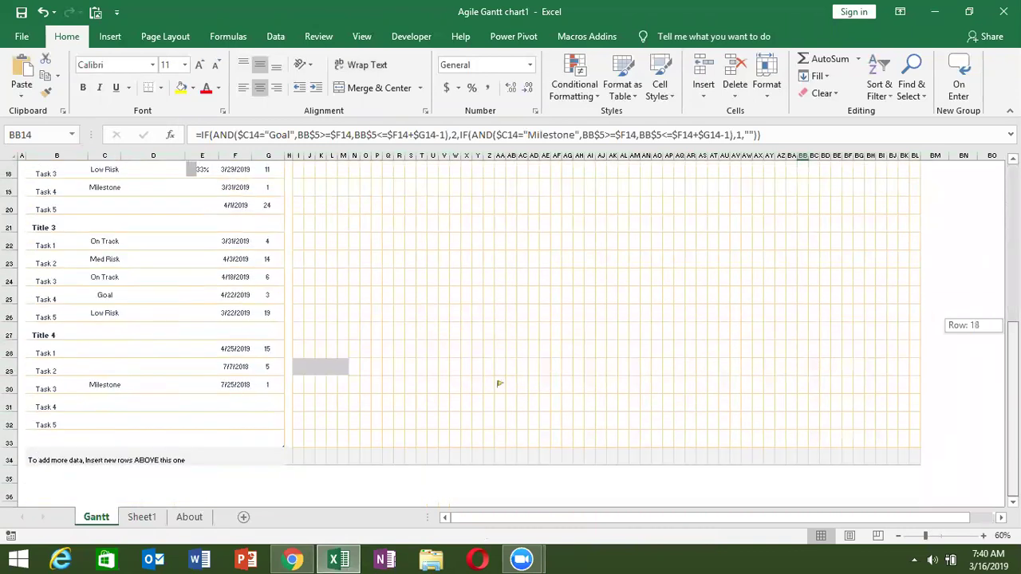
drag(1012, 333, 1012, 319)
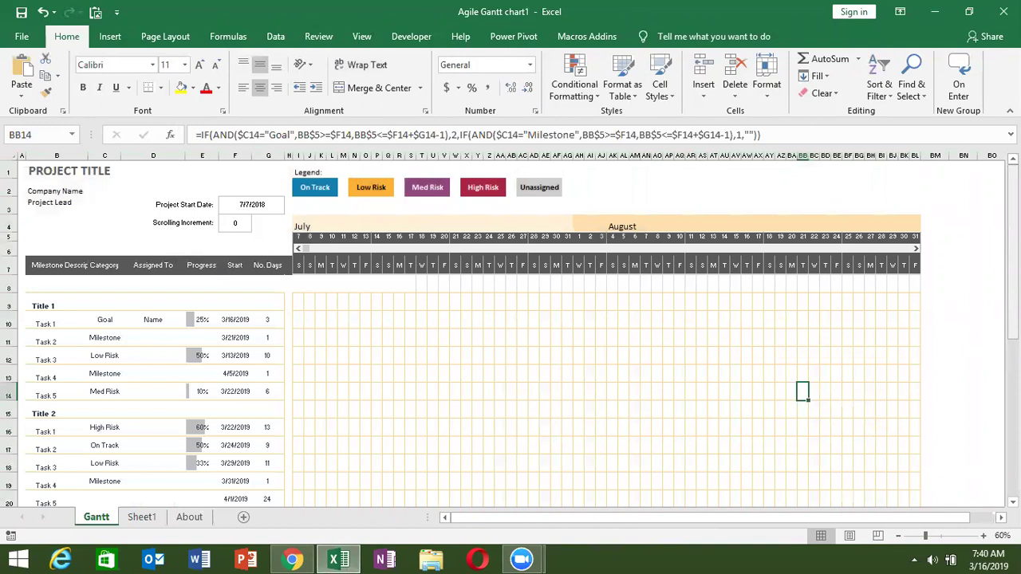
key(super+d)
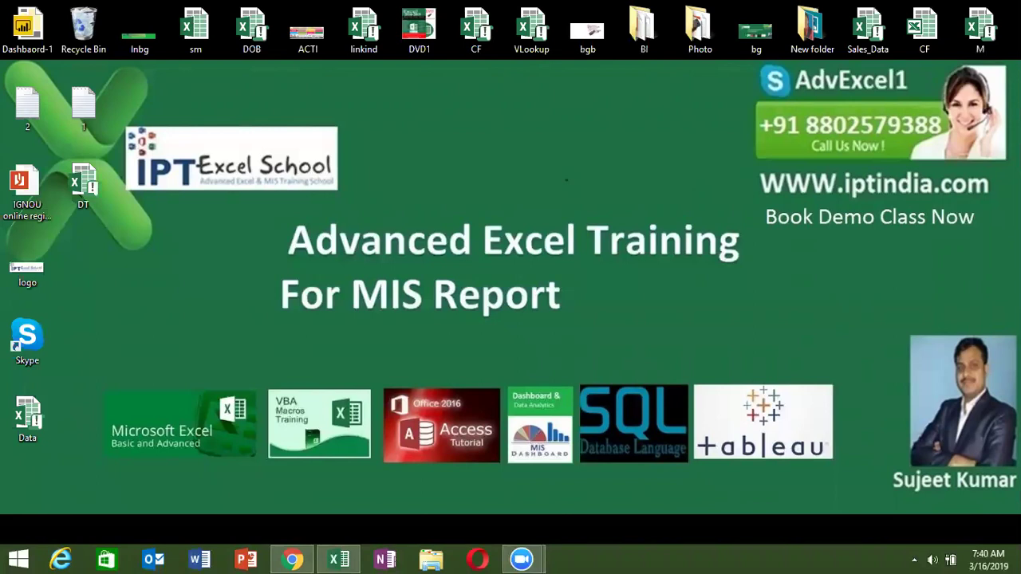
- Open picture 2 from the desktop Photo folder in Photos
double_click(695, 40)
double_click(243, 118)
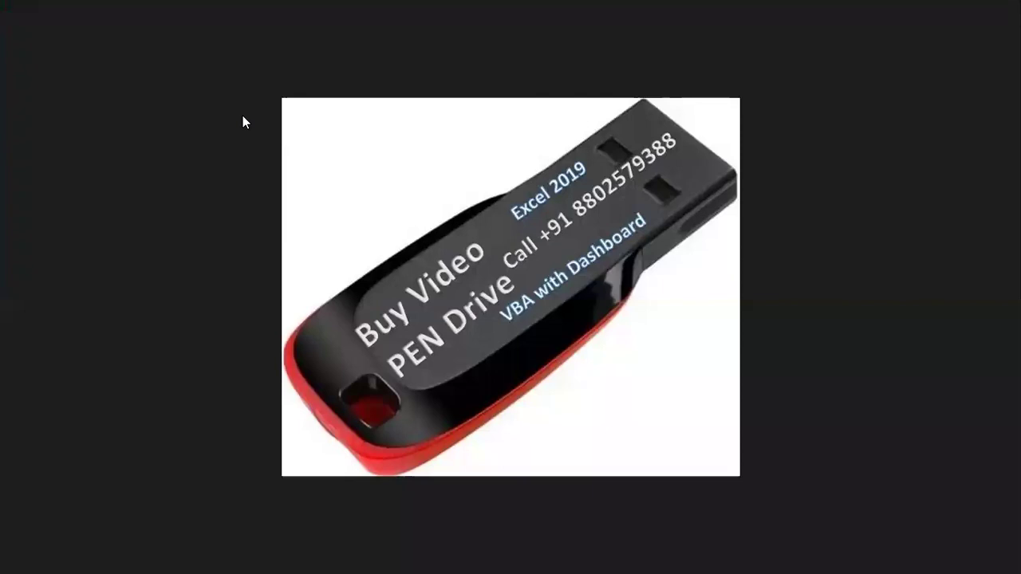
- Step to the next picture, then exit the full-screen Photos viewer
key(Right)
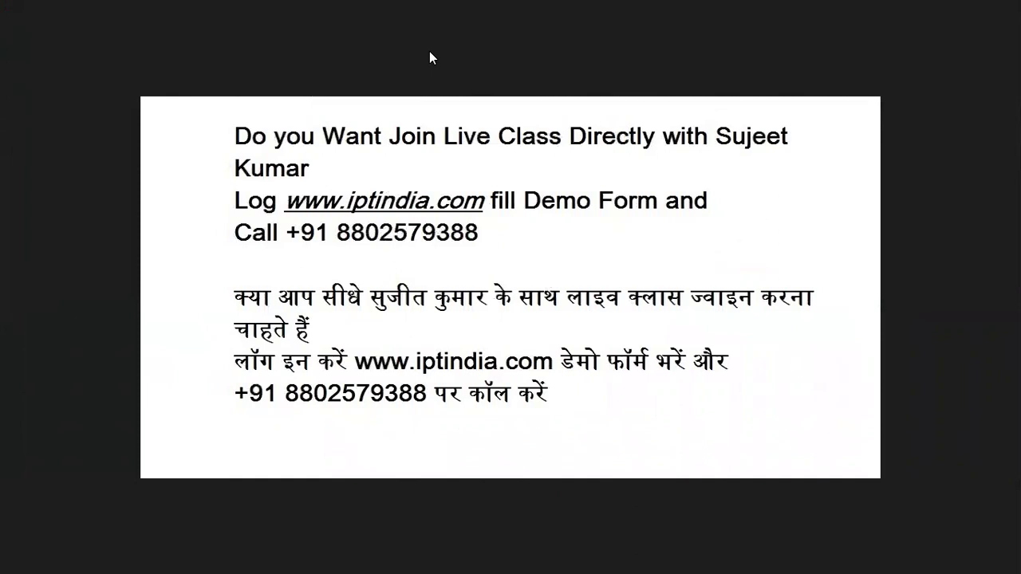
key(Escape)
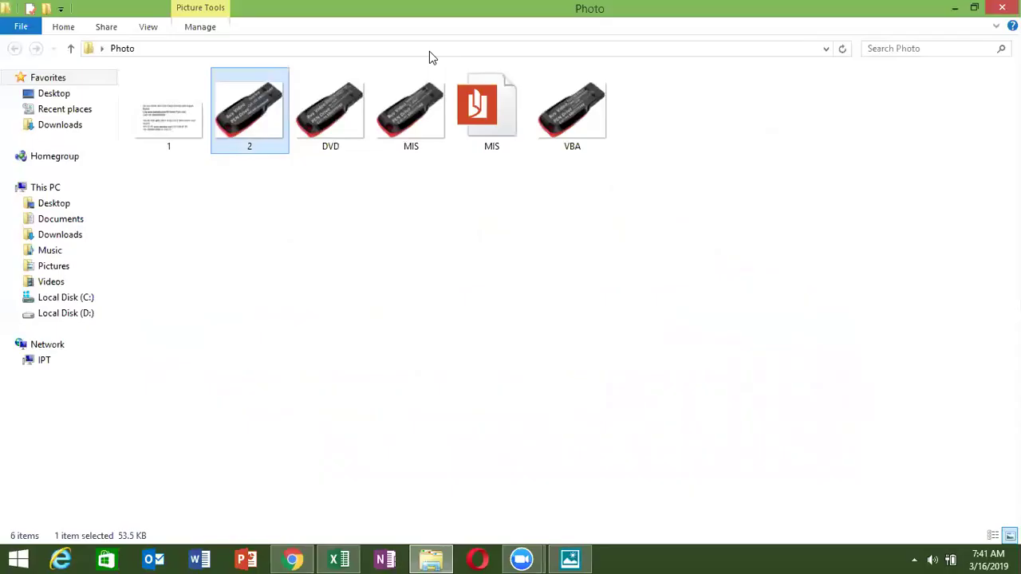
- Close the Photo folder window with Alt+F4 to return to the desktop
key(alt+F4)
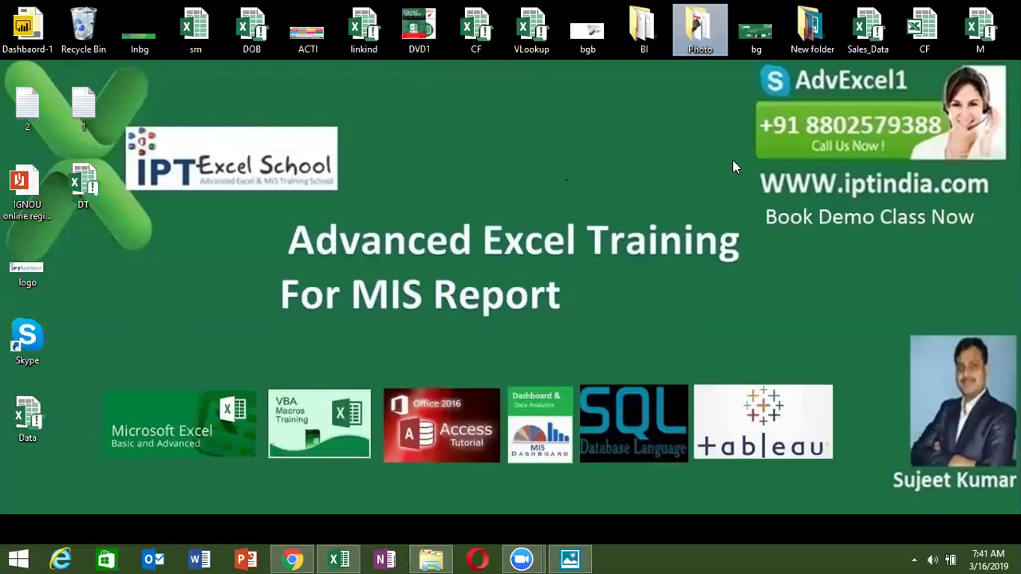
drag(750, 163, 993, 215)
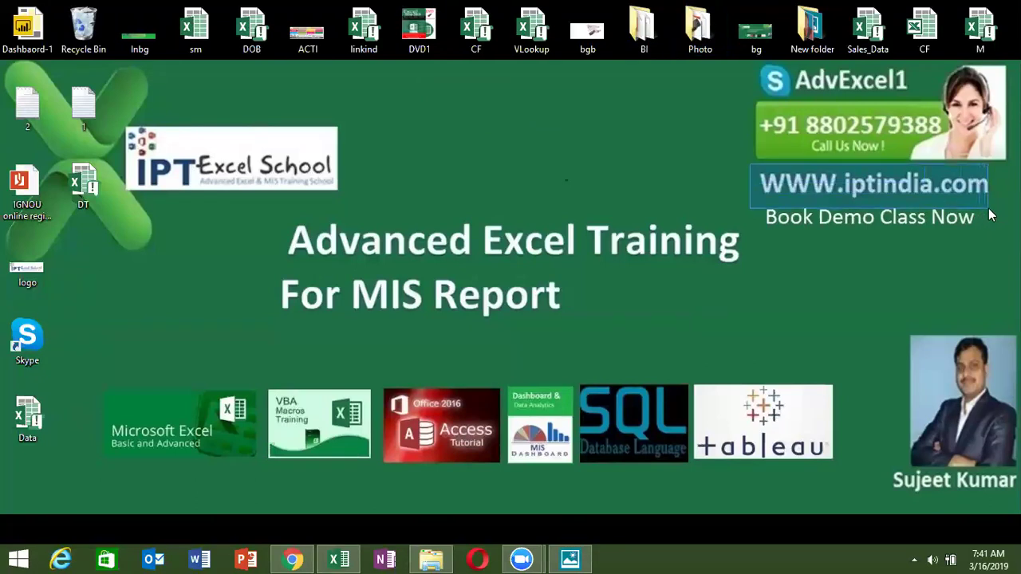